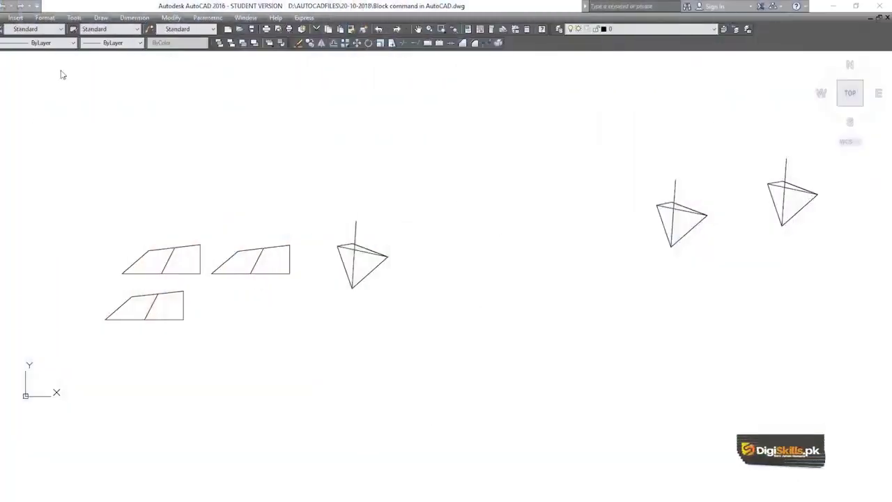
- Select all six block references with a crossing window and delete them
scroll(199, 313, up, 2)
scroll(198, 306, down, 5)
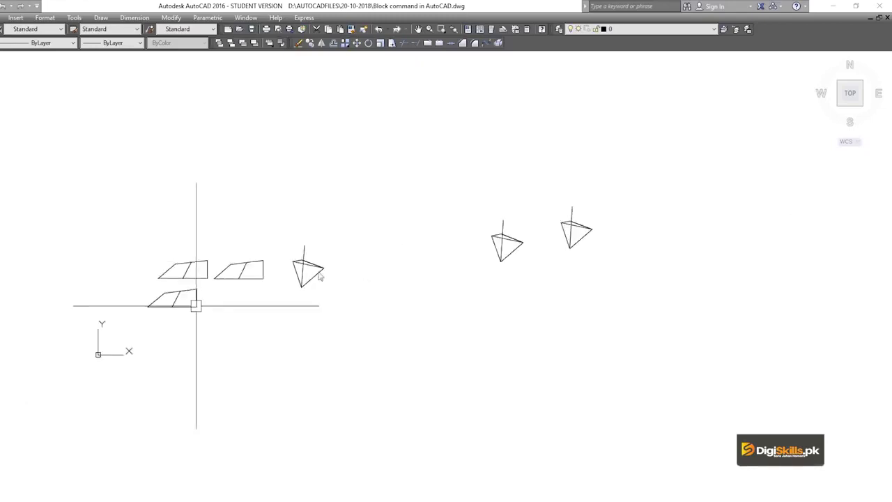
click(669, 148)
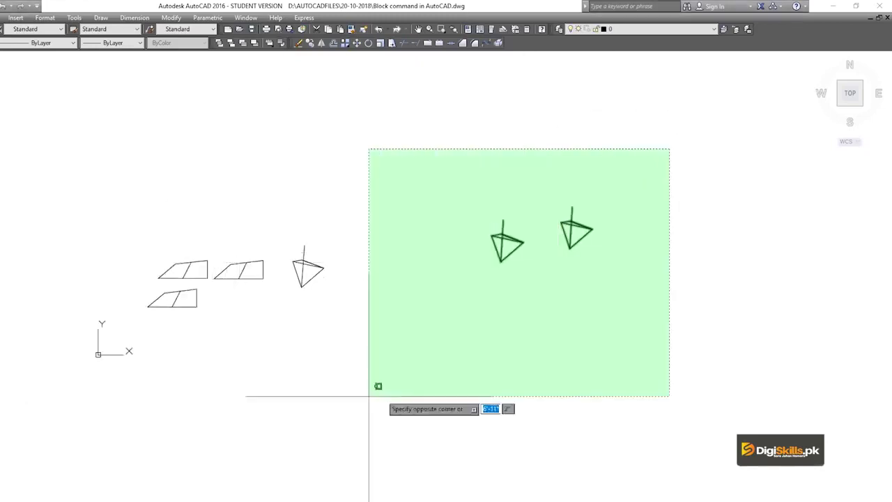
click(133, 383)
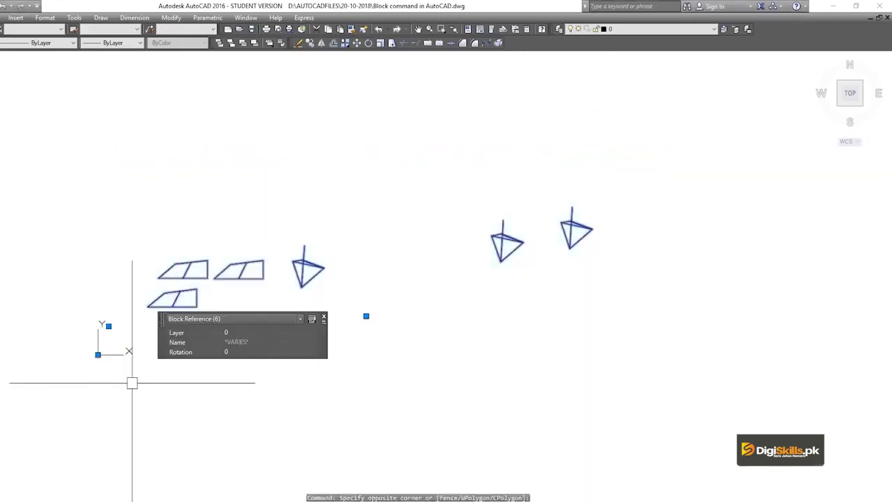
key(Delete)
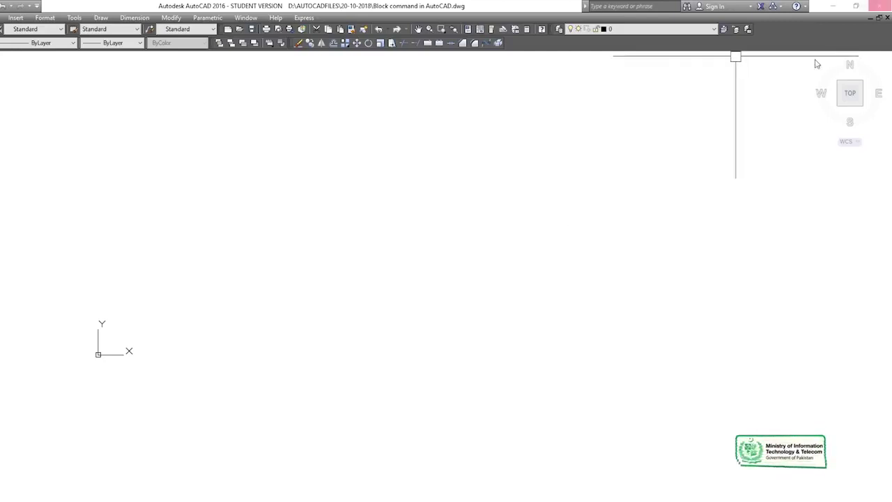
- Minimize AutoCAD and launch Google Chrome from its desktop shortcut
click(825, 7)
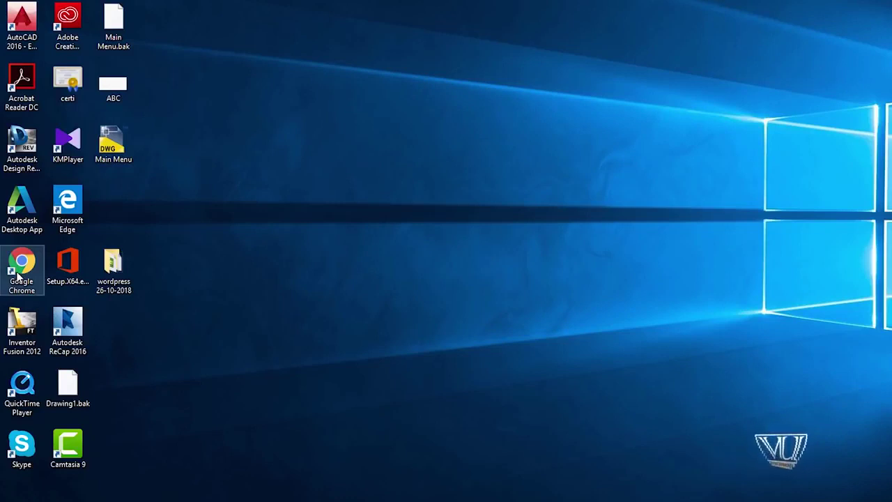
double_click(27, 265)
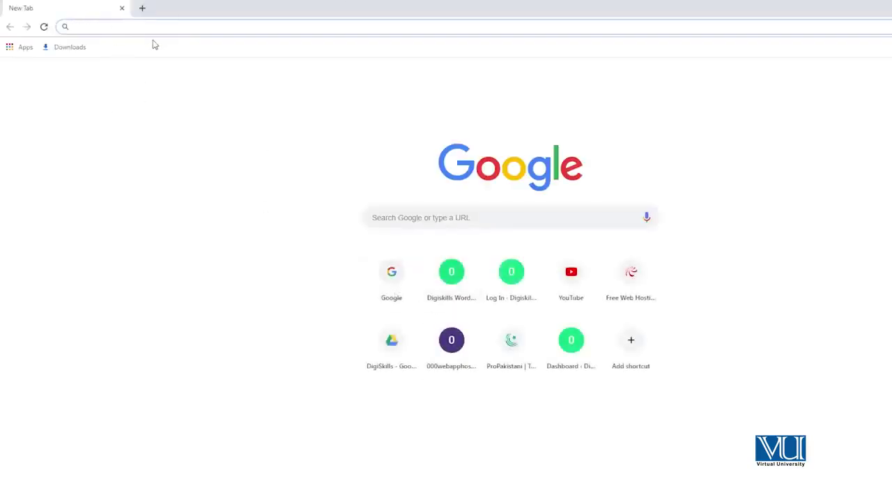
- Go to google.com and search for 'free download autocad blocks'
text(g)
text(oo)
text(g)
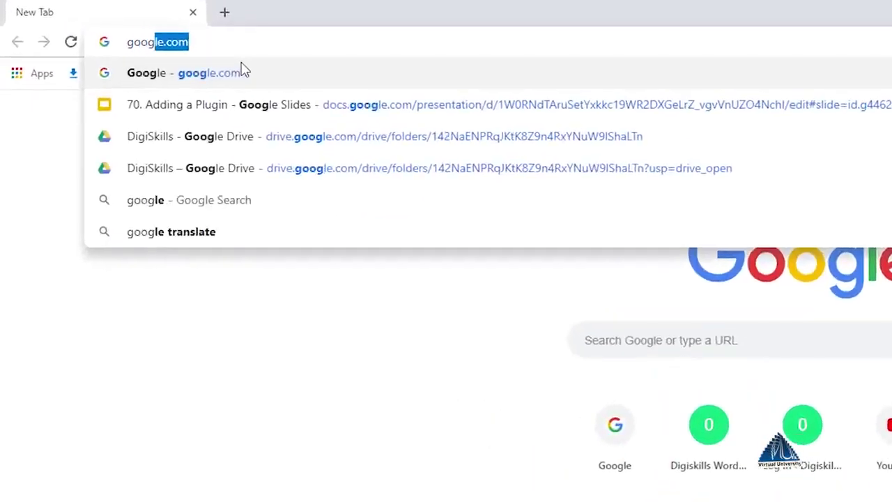
text(le)
key(Return)
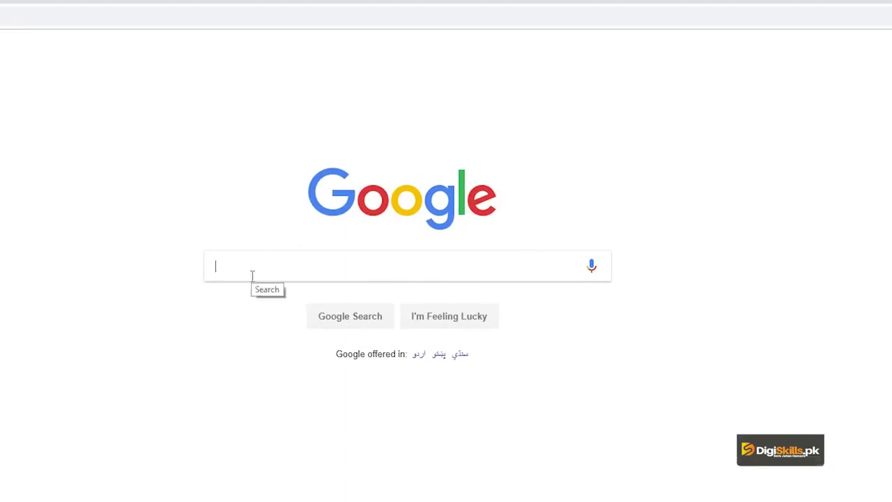
text(free )
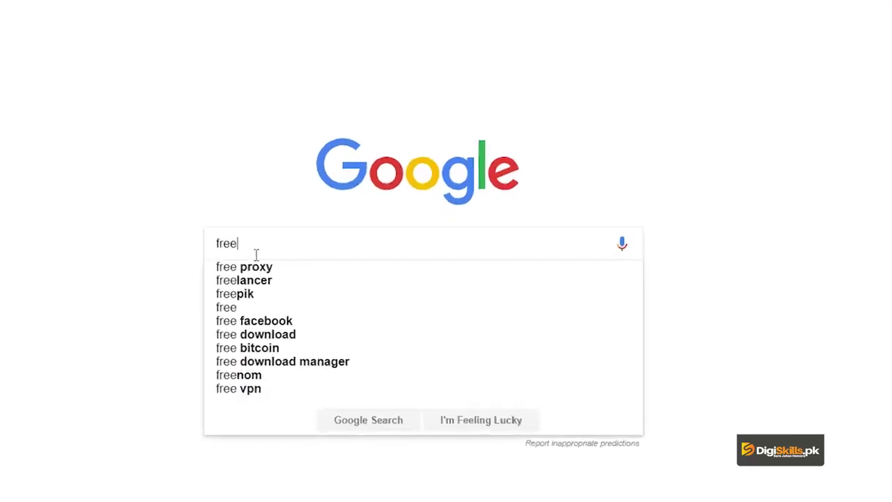
text(do)
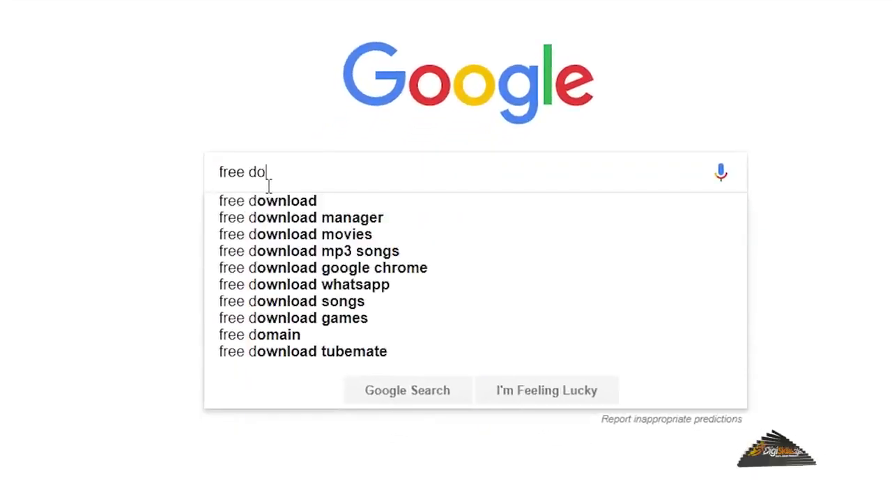
text(wnload )
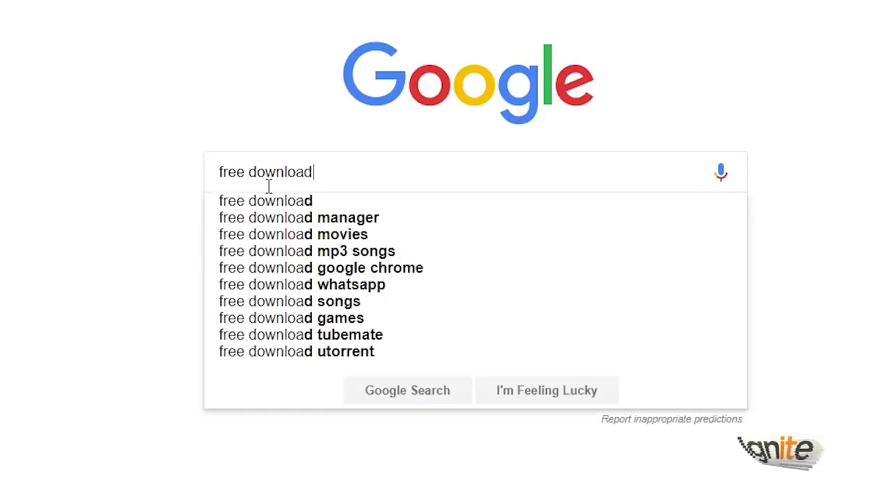
text(autocad )
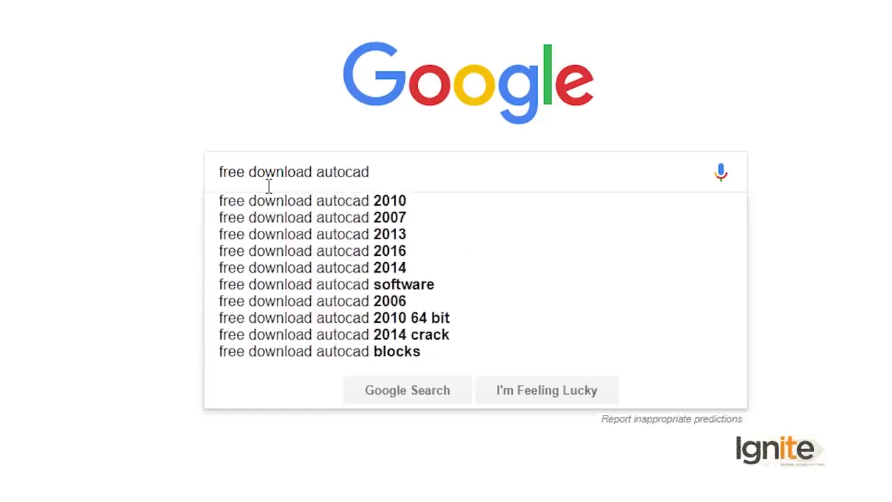
text(blocks)
key(Return)
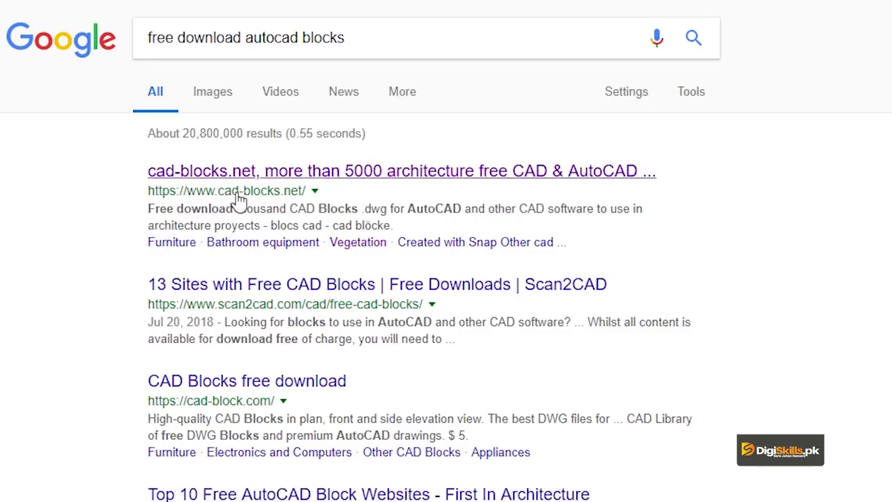
- Open the cad-blocks.net search result and select its web address
click(282, 188)
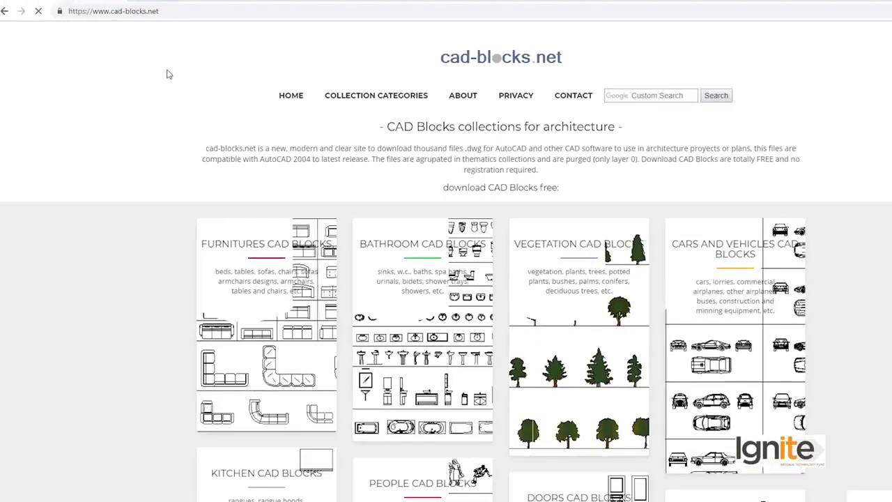
click(160, 8)
double_click(256, 52)
triple_click(256, 51)
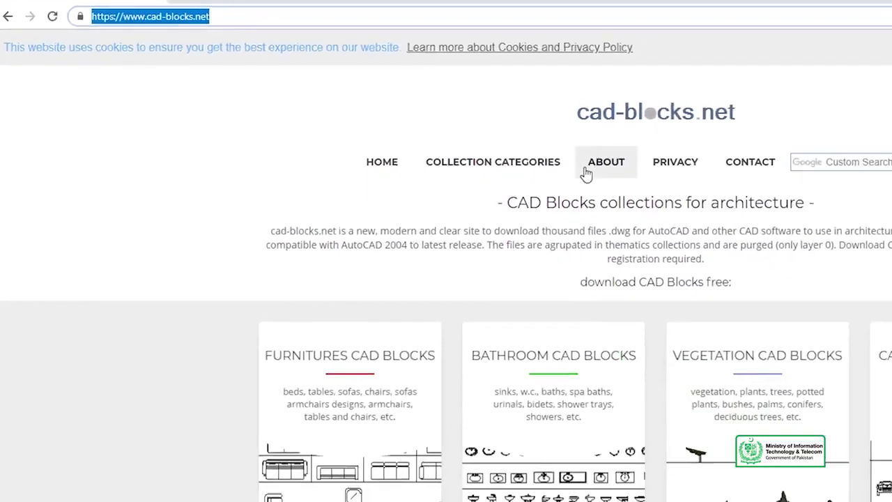
- Browse down the CAD block category cards and back up to Vegetation
scroll(577, 224, down, 3)
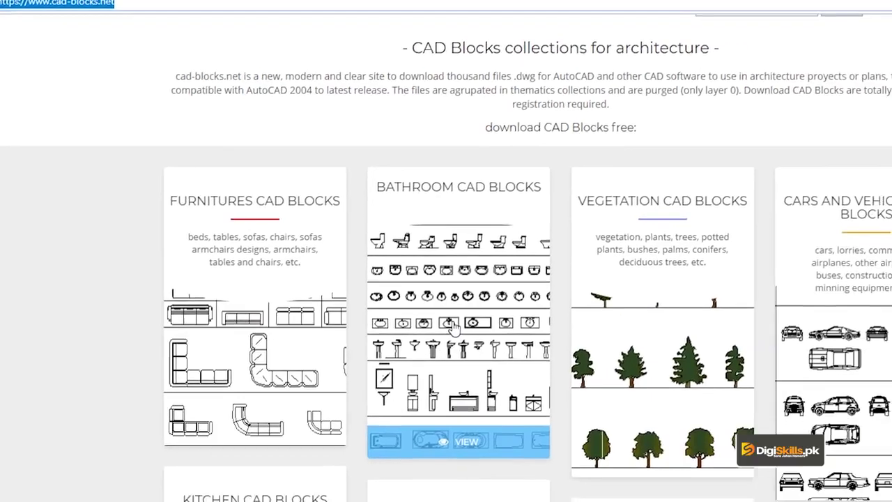
mouse_move(723, 313)
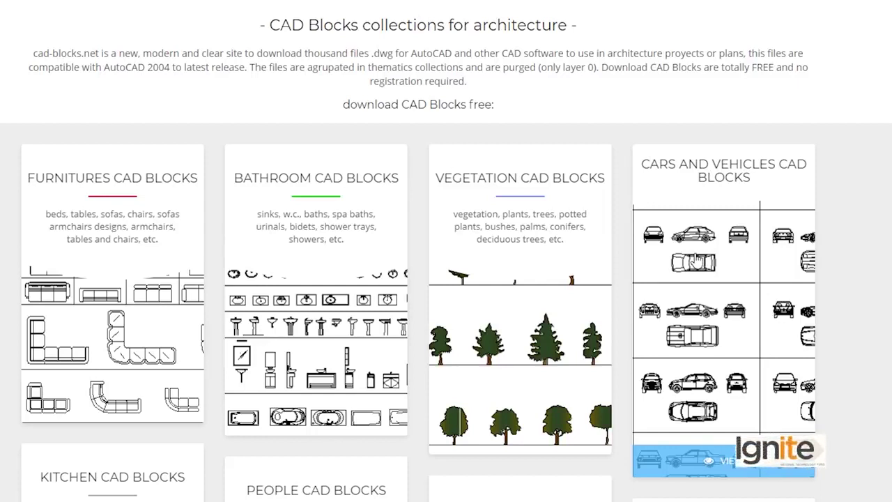
scroll(357, 352, down, 3)
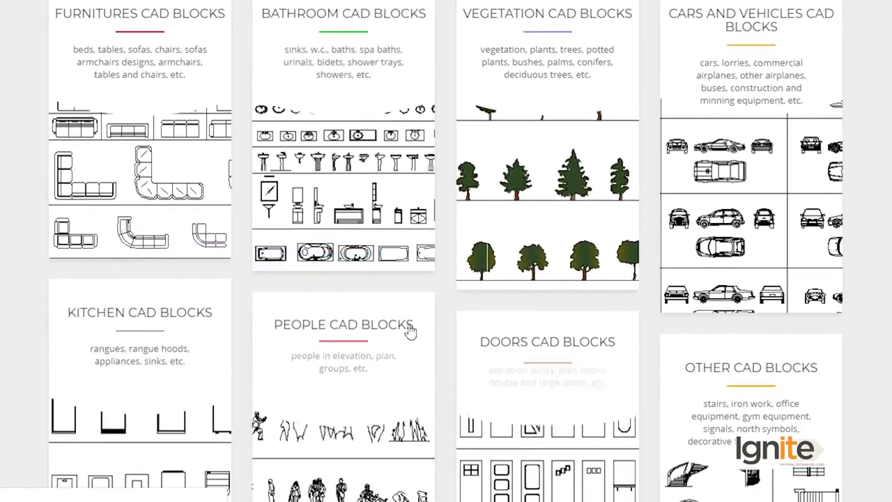
scroll(361, 392, down, 1)
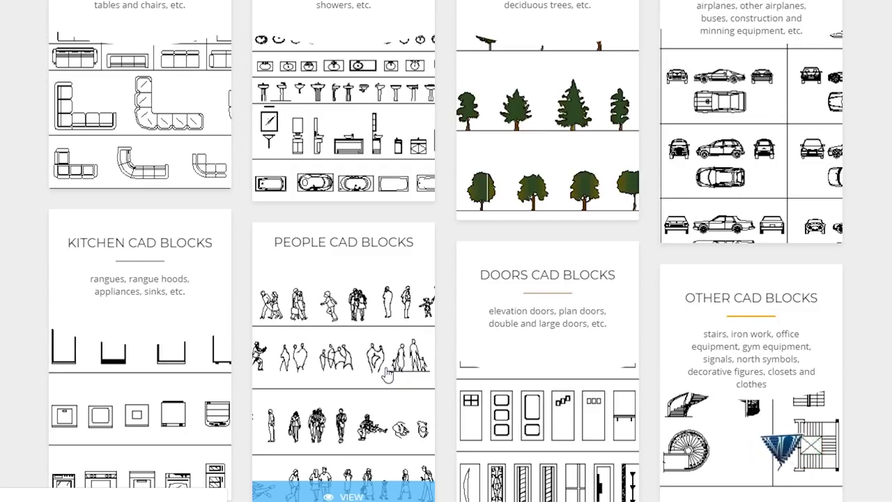
scroll(387, 374, down, 3)
scroll(380, 370, down, 3)
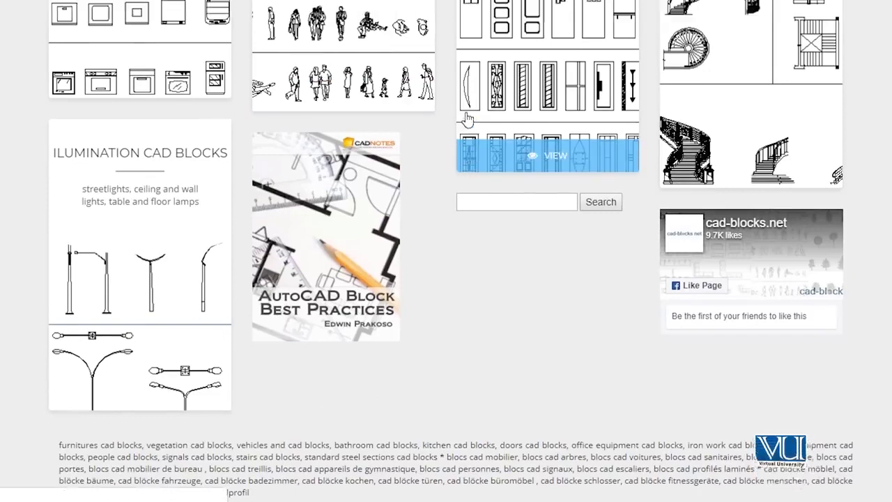
scroll(467, 120, up, 3)
scroll(466, 120, up, 3)
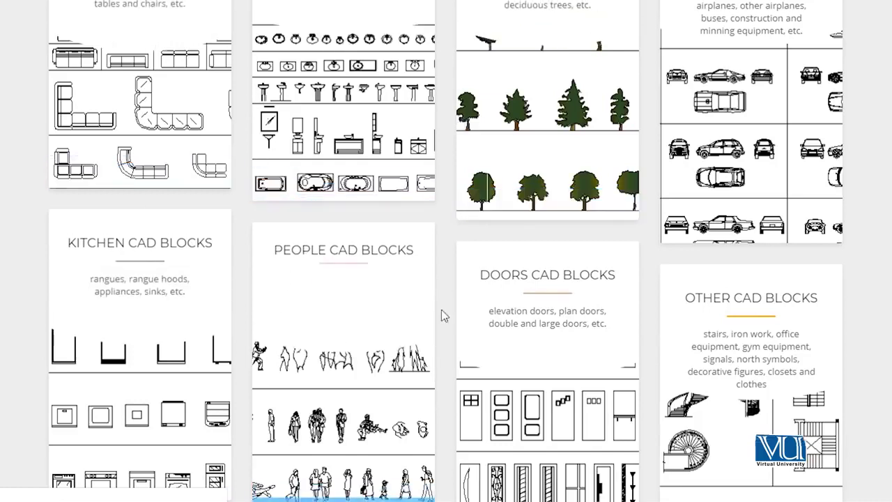
scroll(545, 59, up, 2)
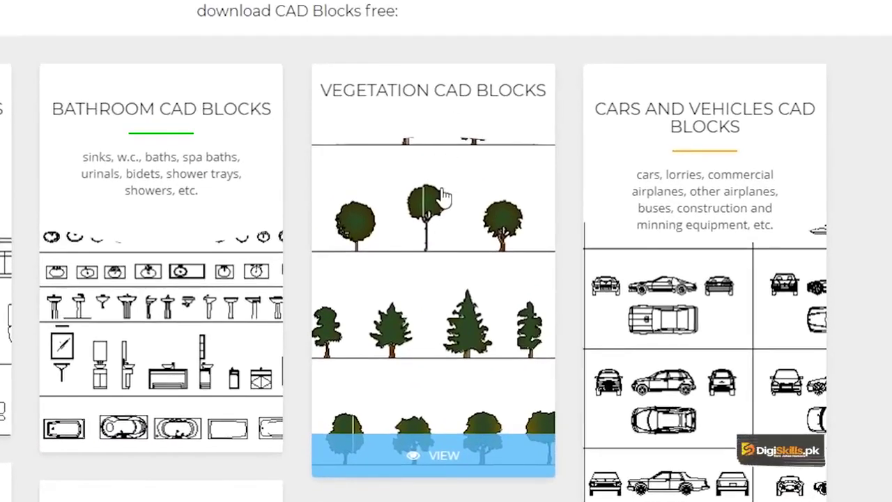
click(446, 304)
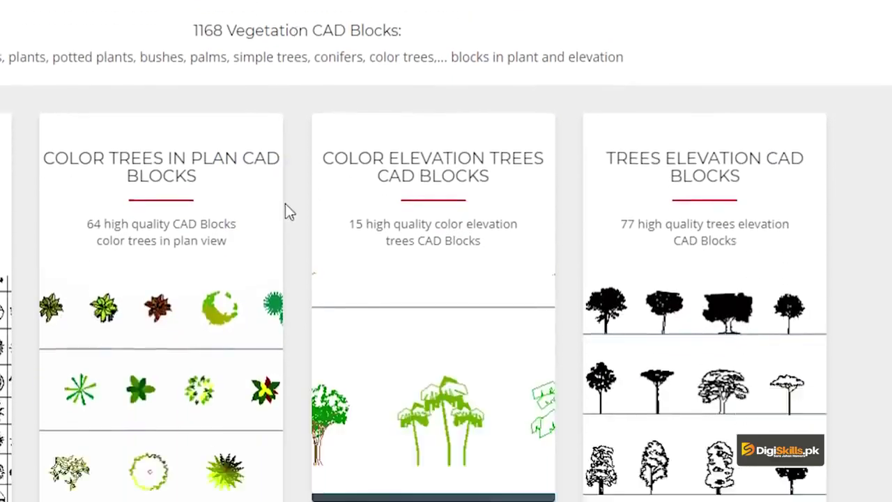
scroll(279, 209, down, 2)
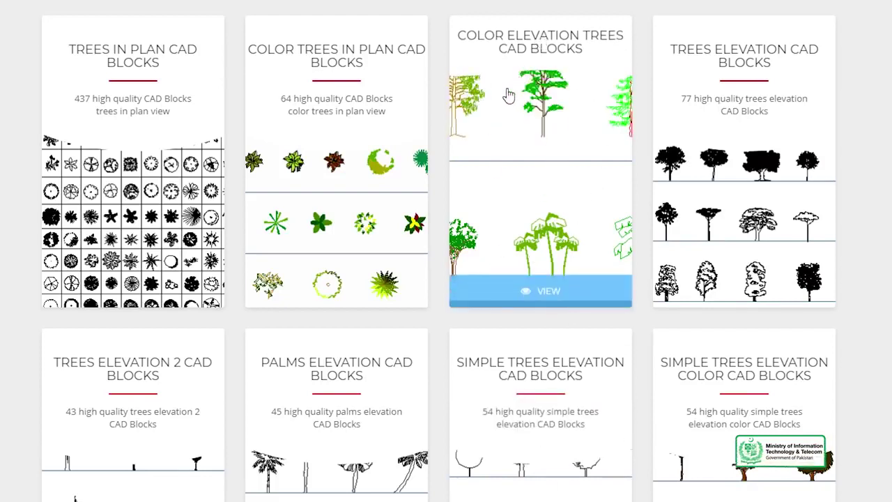
click(570, 124)
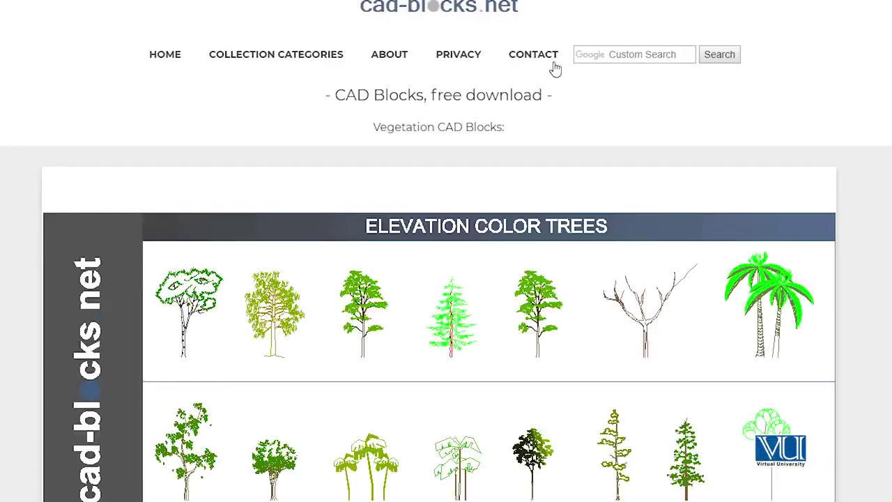
scroll(340, 242, down, 2)
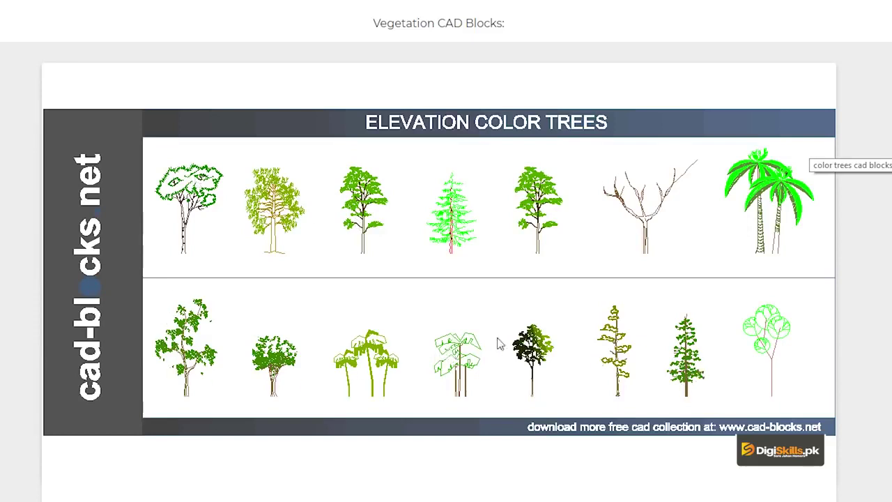
scroll(328, 275, down, 1)
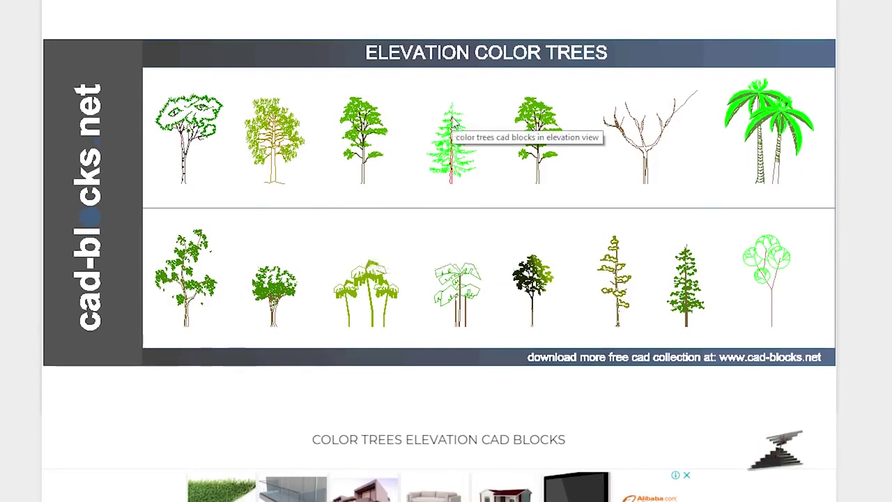
scroll(508, 232, down, 3)
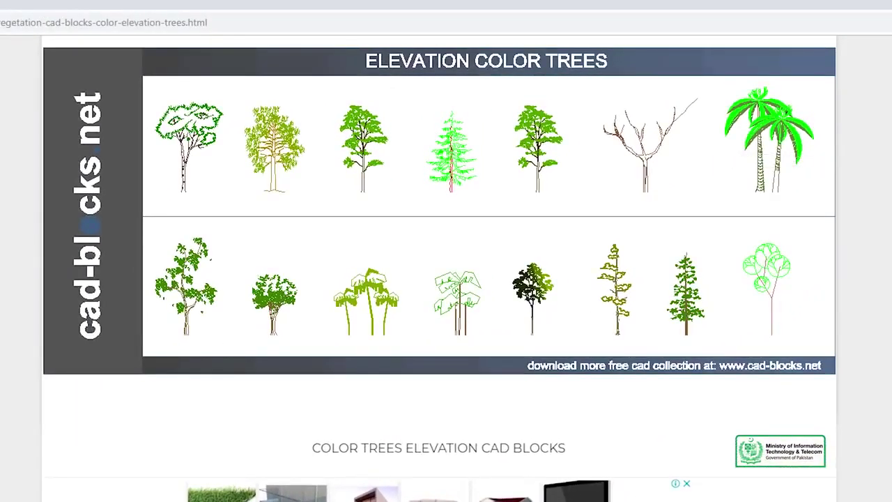
key(alt+Left)
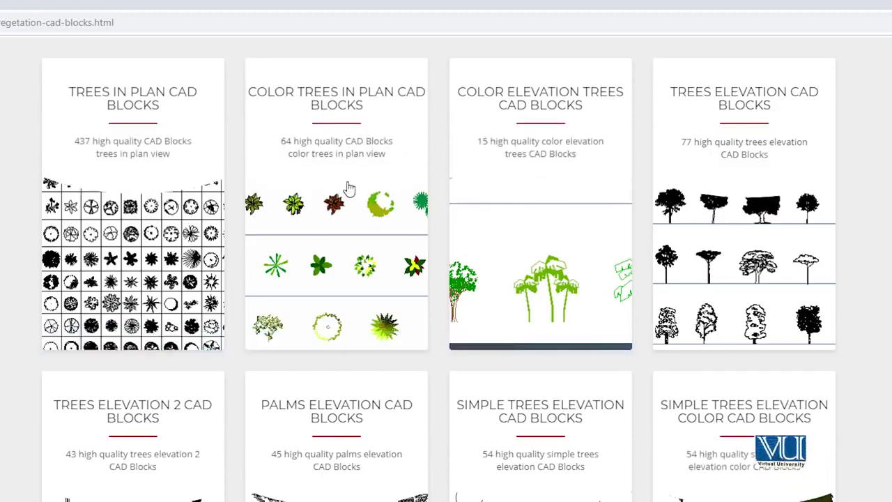
- Download the Color Elevation Trees zip and reveal it in the Downloads folder
click(534, 223)
scroll(488, 363, down, 5)
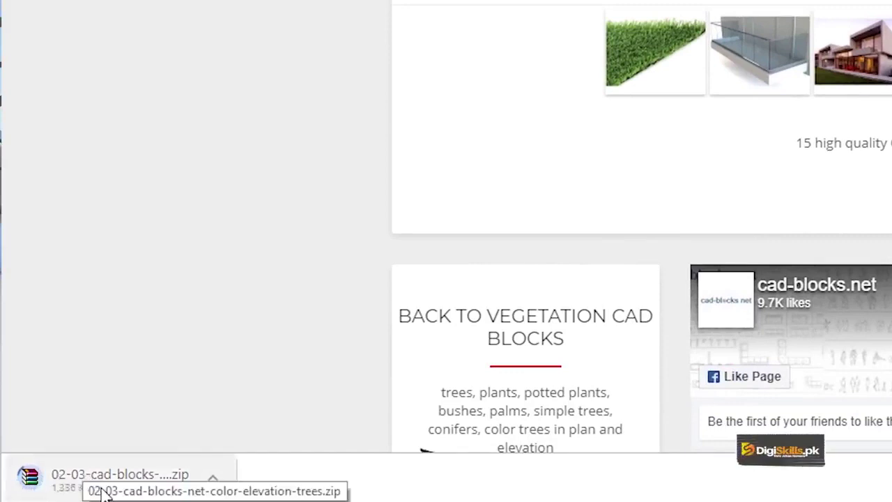
click(27, 479)
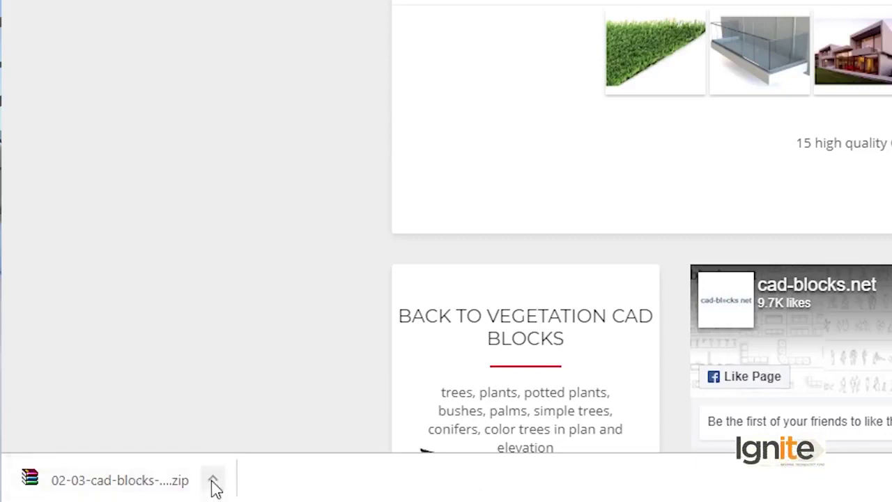
click(215, 483)
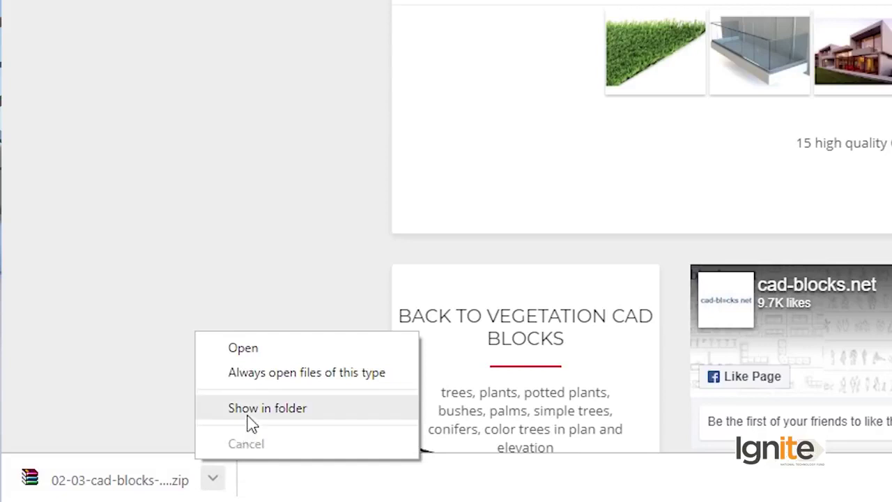
click(267, 409)
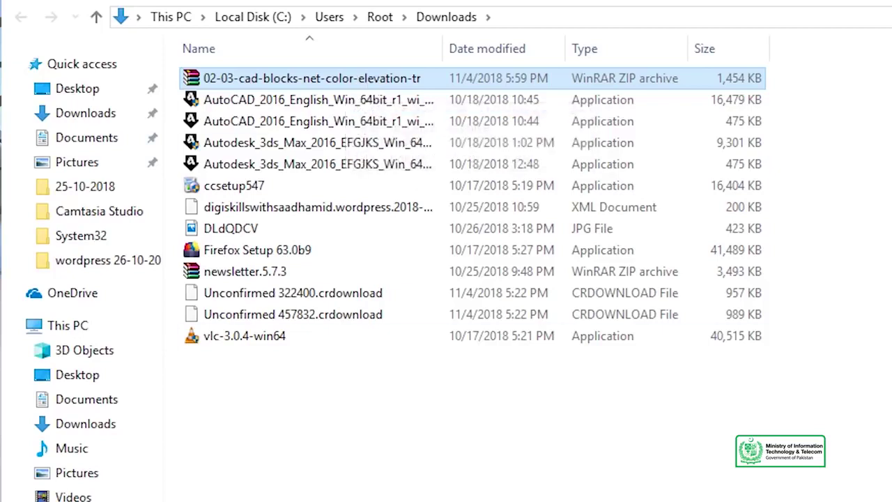
- Restore File Explorer, open Downloads and select the 02-03-cad-blocks-net-color-elevation-trees zip
click(359, 490)
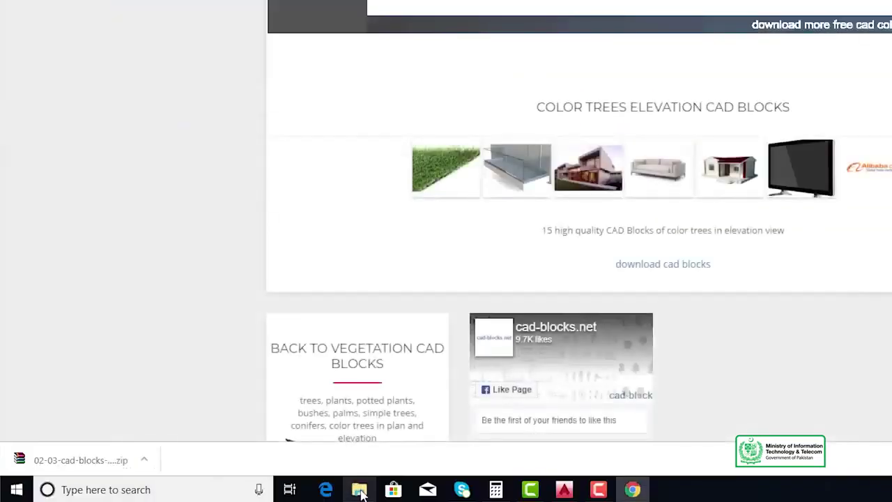
click(358, 490)
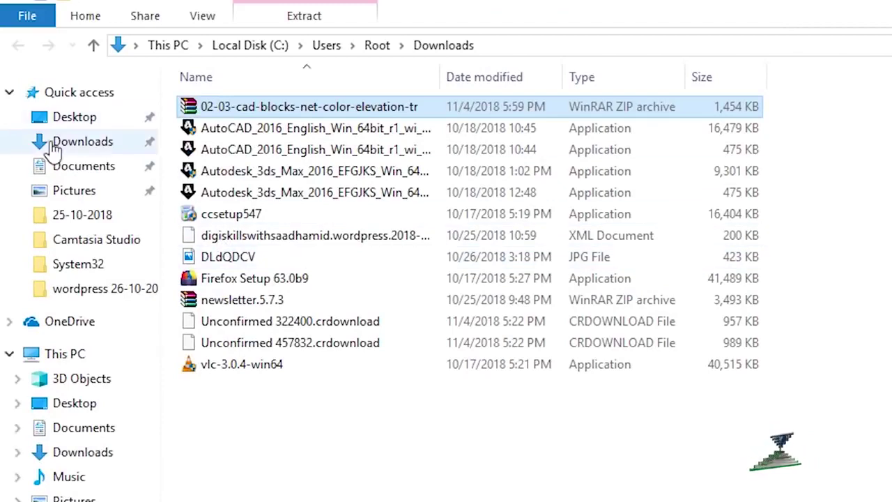
click(43, 102)
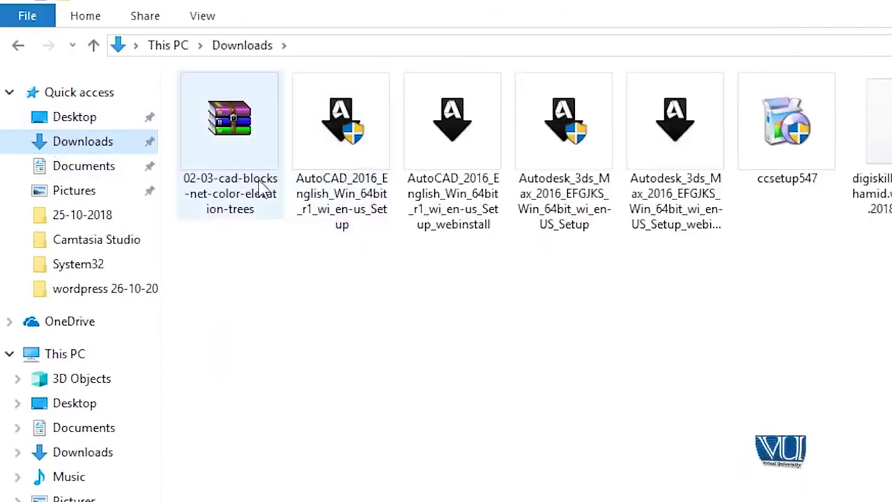
click(250, 126)
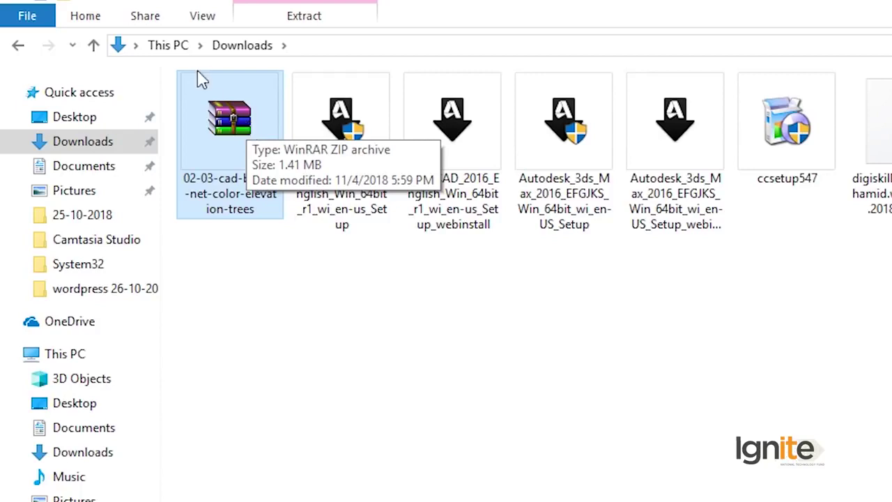
- Extract the trees zip to its own folder and open the extracted DWG in AutoCAD
right_click(218, 134)
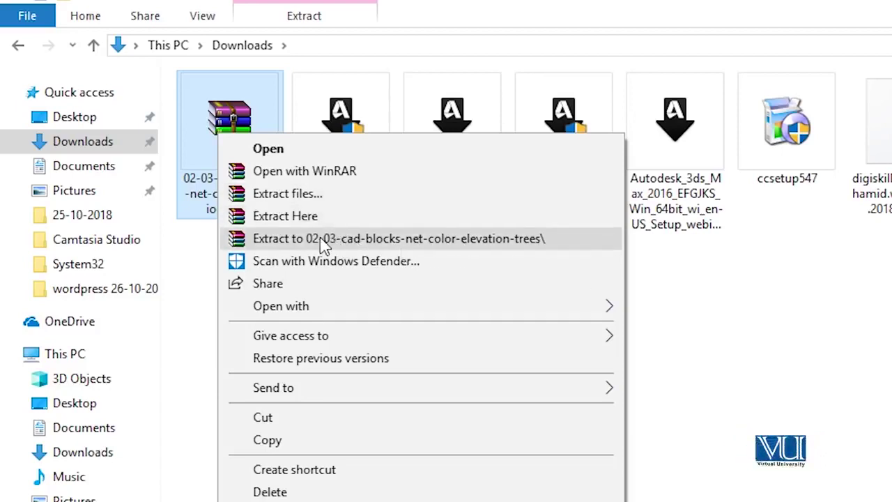
click(360, 239)
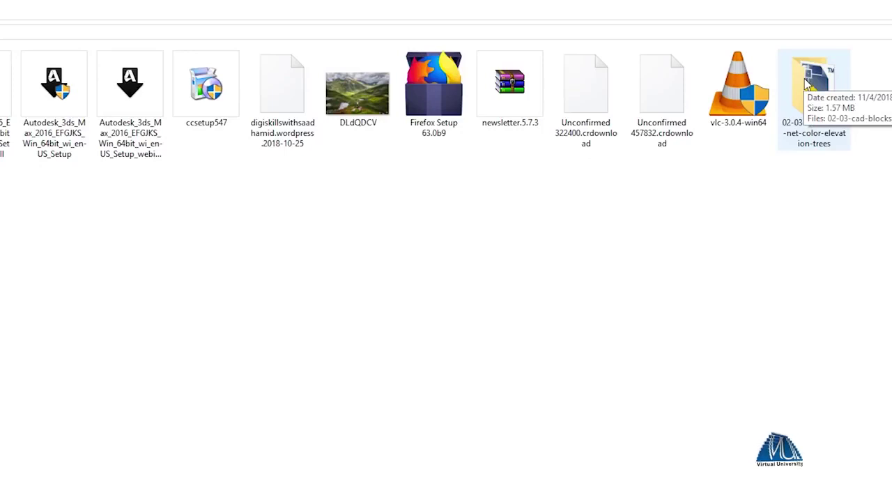
double_click(808, 82)
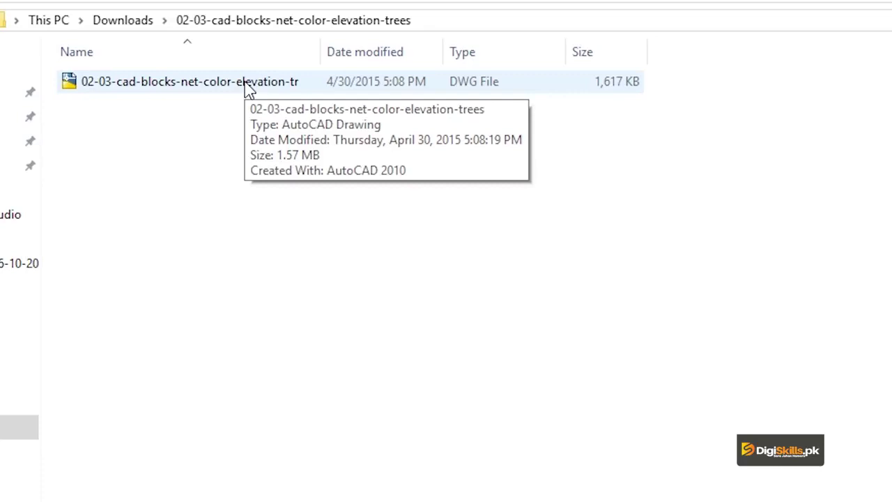
double_click(244, 79)
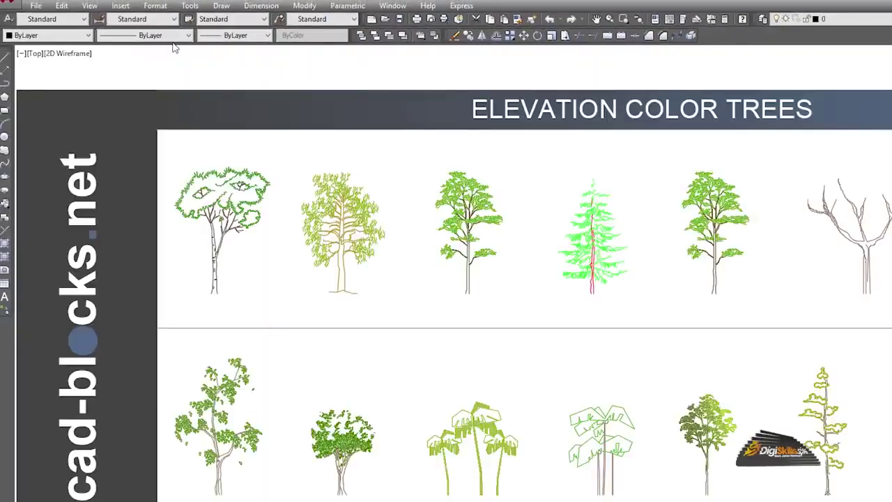
- Zoom and pan the elevation trees sheet until the two green palm trees fill the view
scroll(113, 143, down, 2)
scroll(303, 189, down, 3)
scroll(390, 158, up, 2)
scroll(394, 155, up, 2)
middle_drag(450, 126, 358, 153)
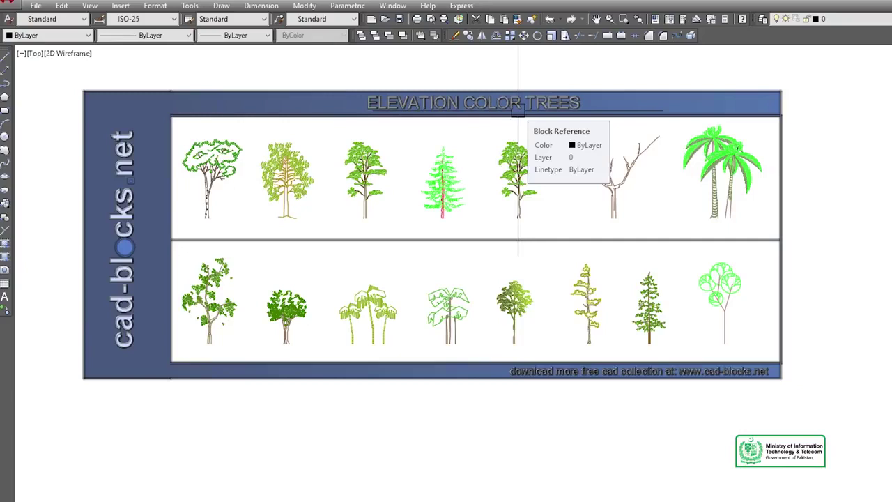
scroll(756, 165, up, 5)
scroll(618, 136, up, 2)
scroll(624, 210, down, 2)
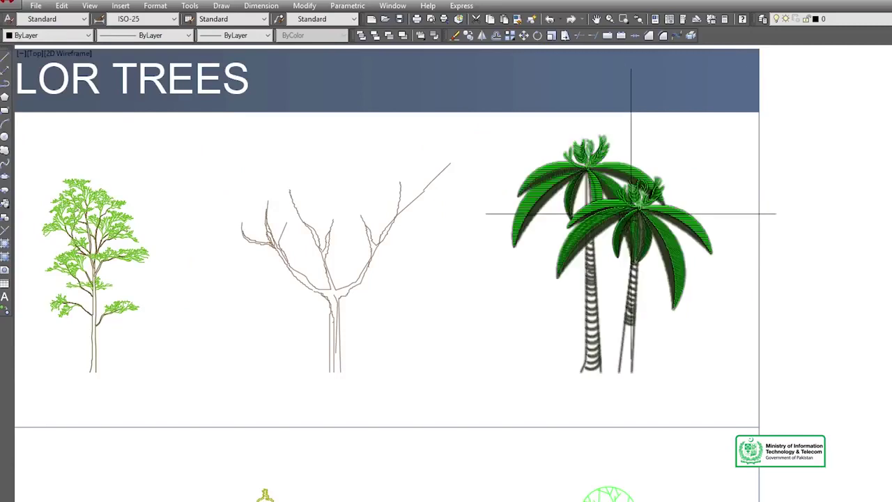
scroll(629, 214, up, 2)
scroll(613, 189, down, 1)
scroll(597, 162, up, 1)
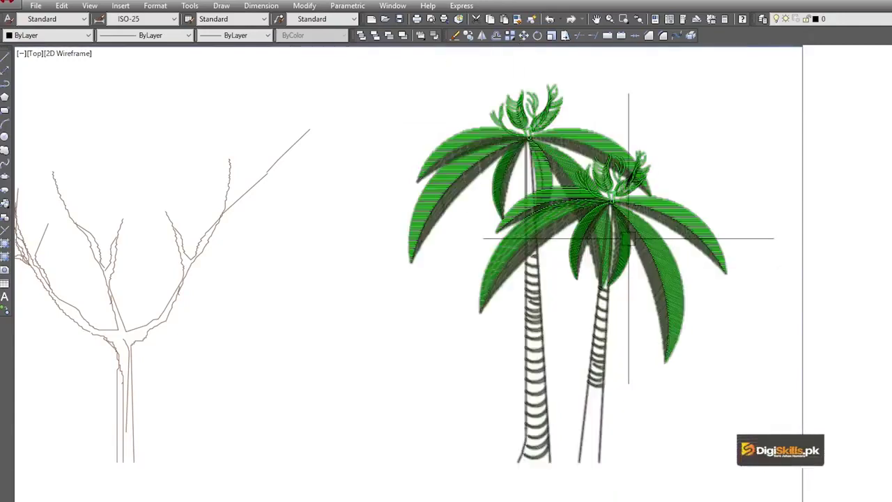
- Copy the palm tree block with Ctrl+C/Ctrl+V and place it right of the tree sheet
click(572, 192)
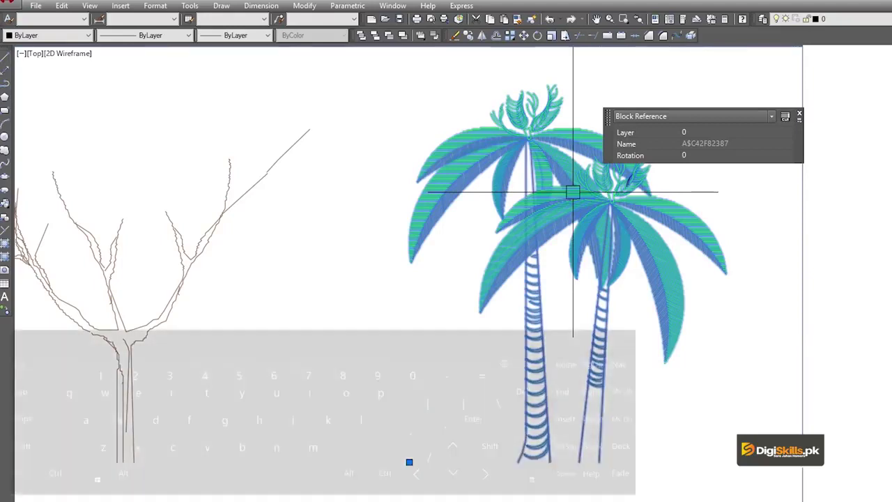
key(ctrl+c)
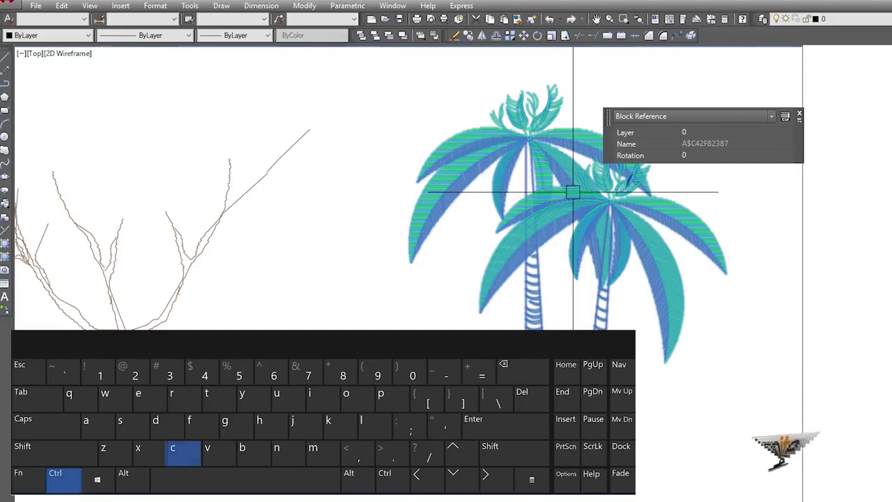
key(ctrl+v)
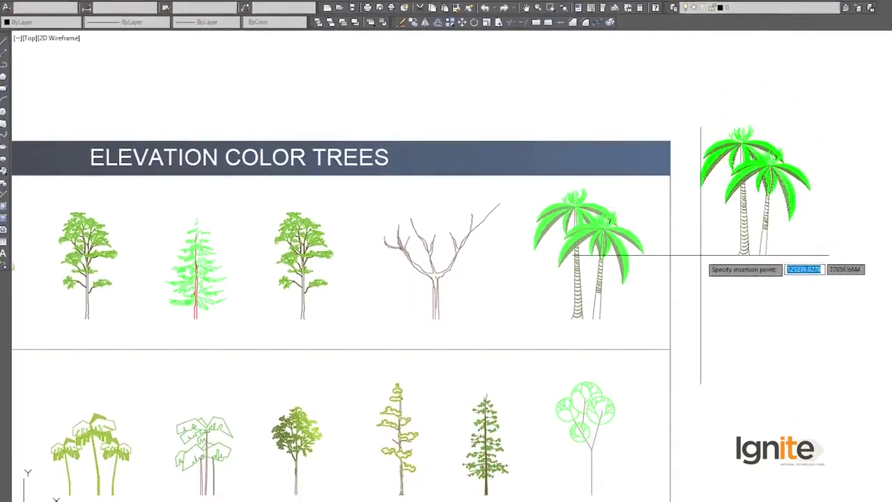
scroll(759, 190, down, 1)
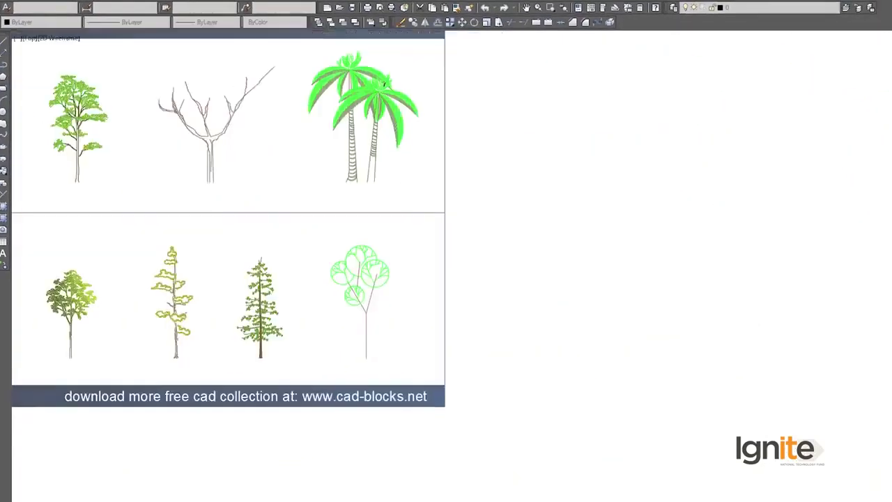
scroll(550, 214, down, 3)
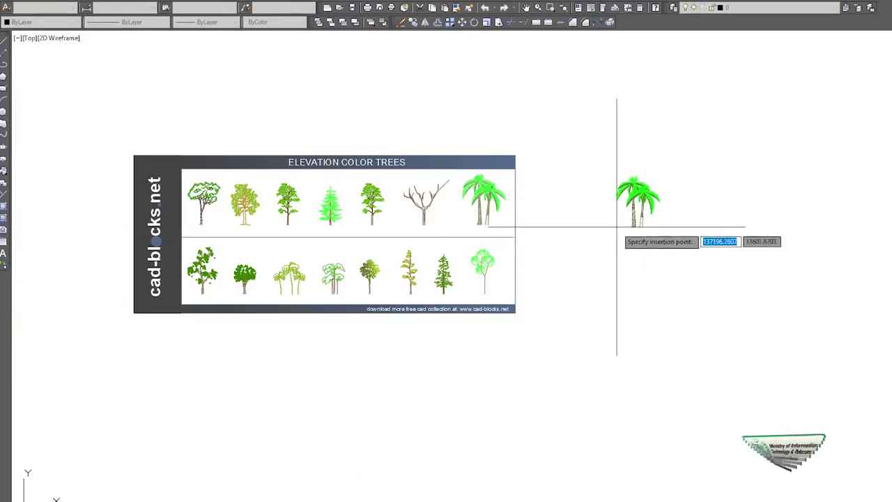
scroll(627, 209, up, 2)
scroll(637, 188, up, 3)
click(637, 188)
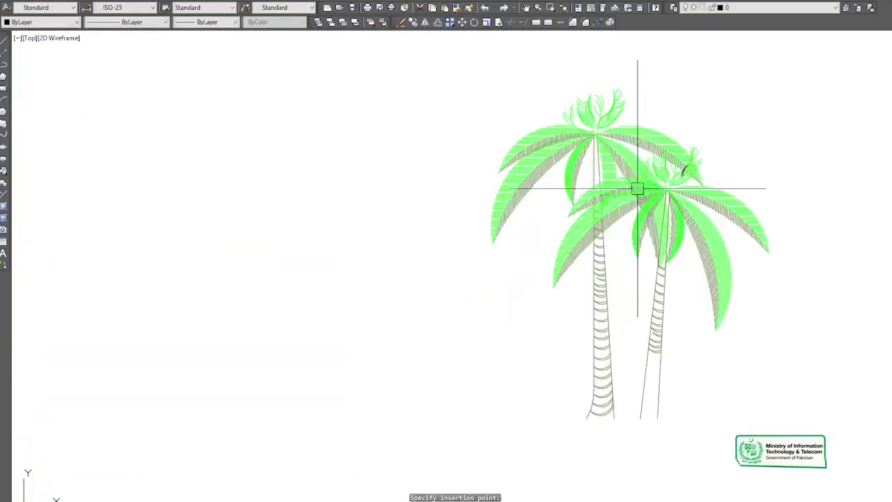
scroll(563, 190, down, 2)
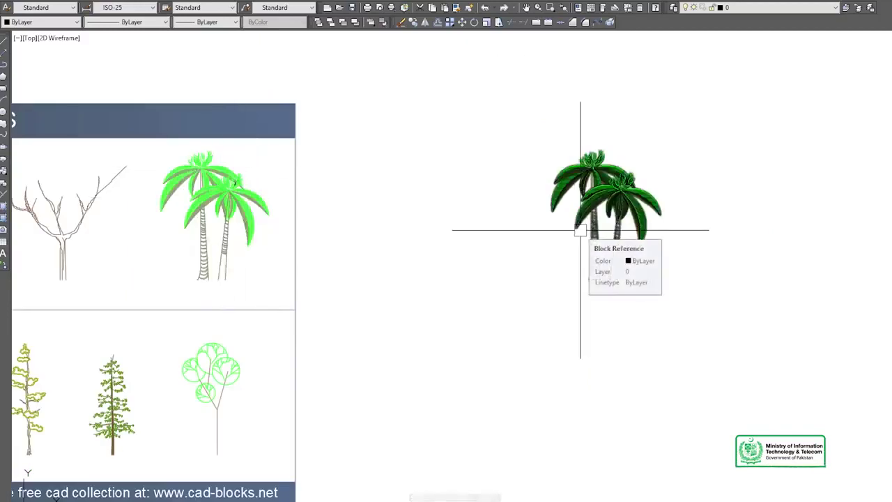
click(608, 184)
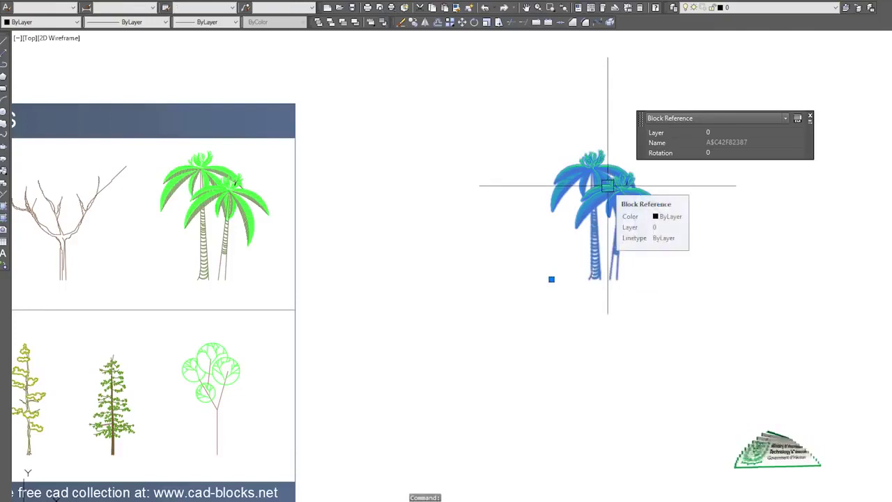
scroll(608, 185, up, 5)
key(Escape)
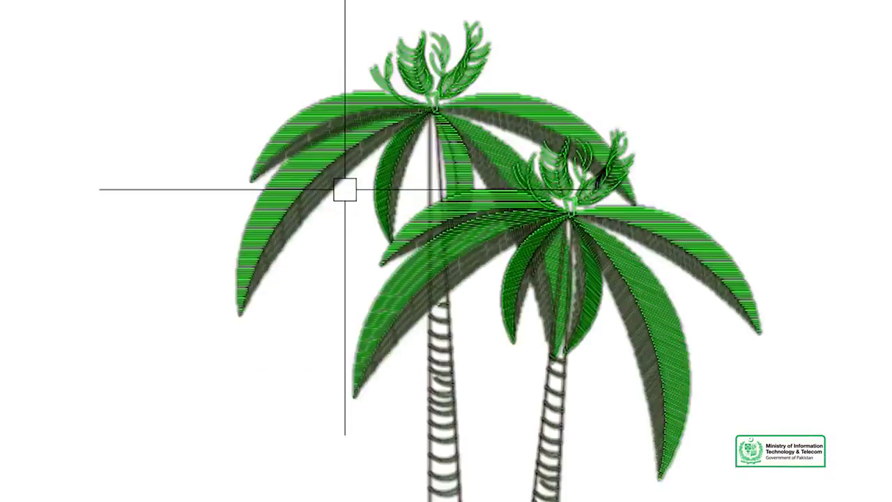
- Explode the palm tree block with the X command
click(307, 148)
text(x)
key(Return)
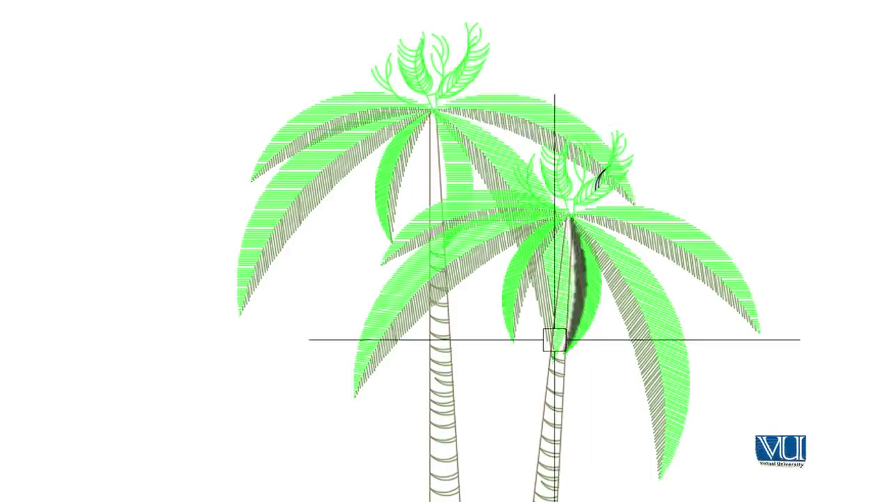
scroll(437, 344, down, 5)
scroll(424, 335, up, 5)
scroll(430, 340, up, 5)
scroll(431, 339, up, 4)
scroll(244, 488, up, 4)
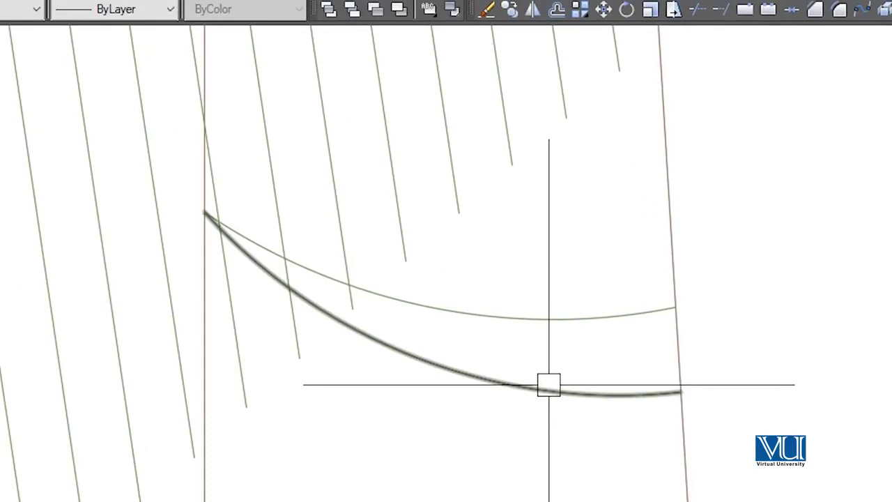
- Select two trunk arcs to confirm they are separate, then clear and recentre the palms
click(542, 379)
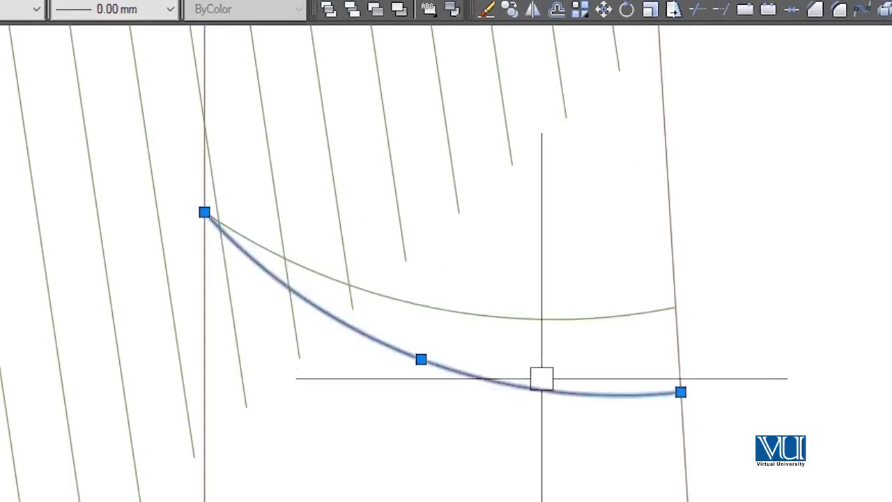
click(535, 315)
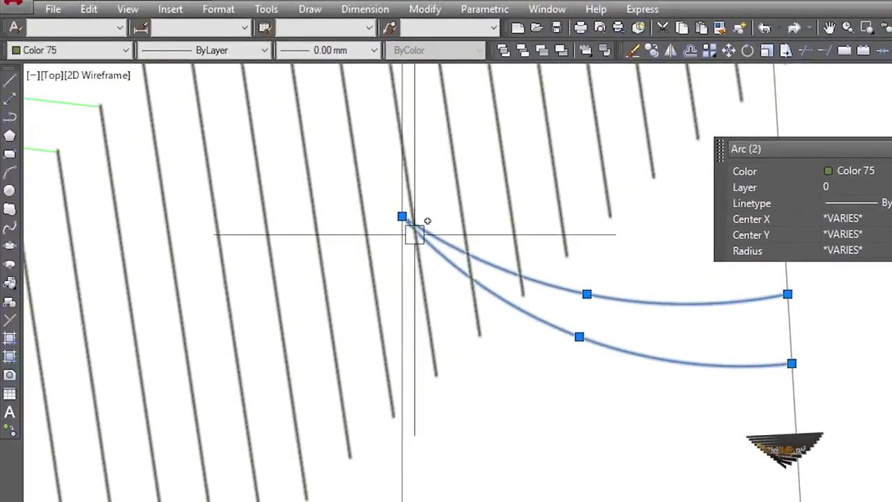
scroll(416, 268, down, 5)
scroll(415, 268, down, 2)
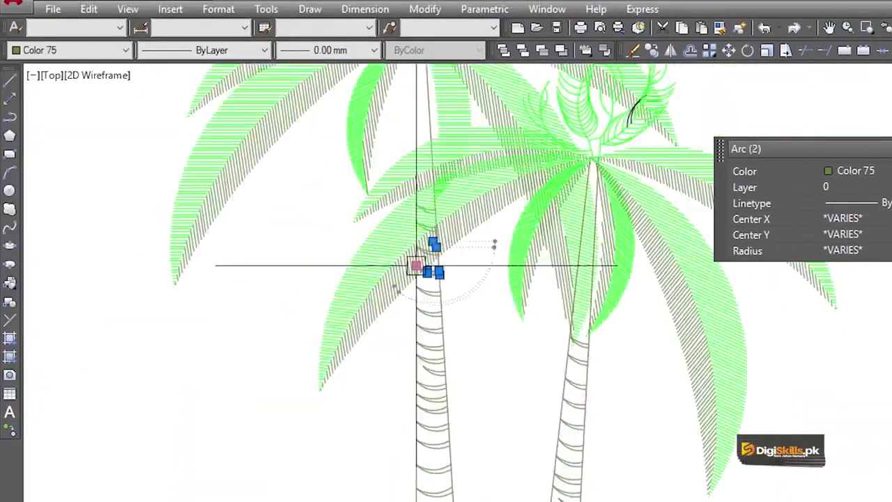
key(Escape)
scroll(418, 270, down, 3)
middle_drag(425, 272, 512, 338)
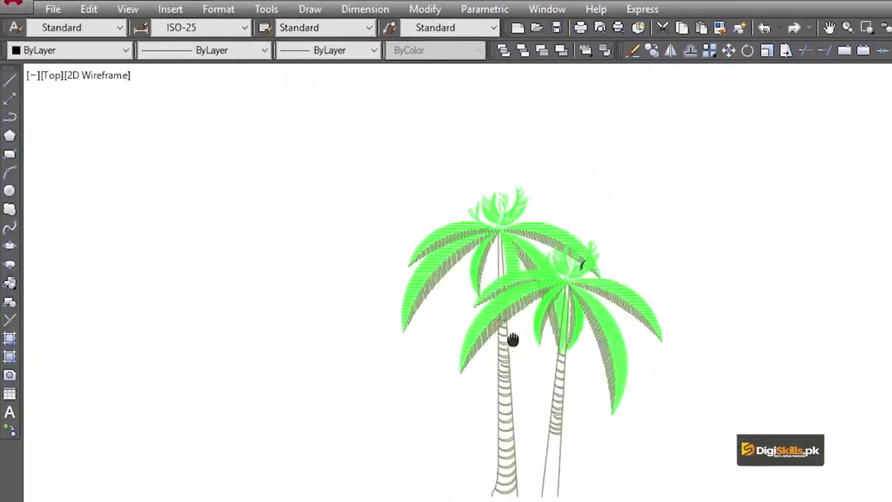
scroll(576, 249, up, 2)
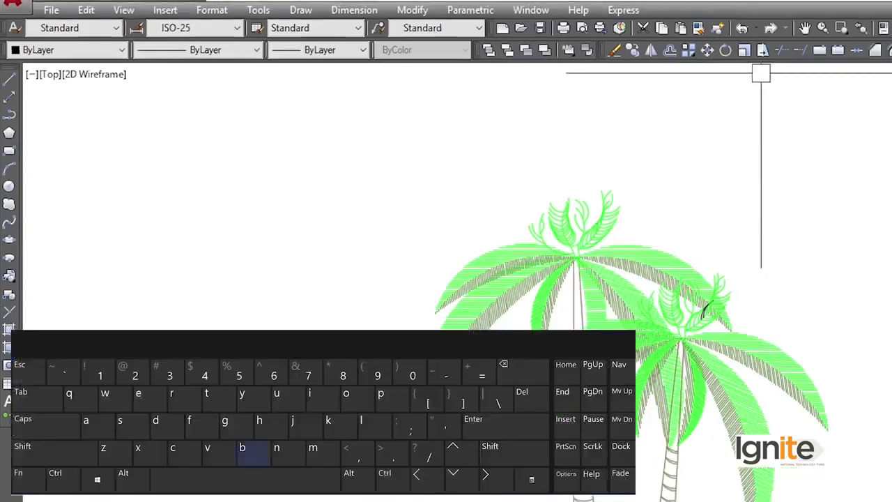
- Window-select all 224 exploded palm tree objects for copying, then list the open drawings
text(b)
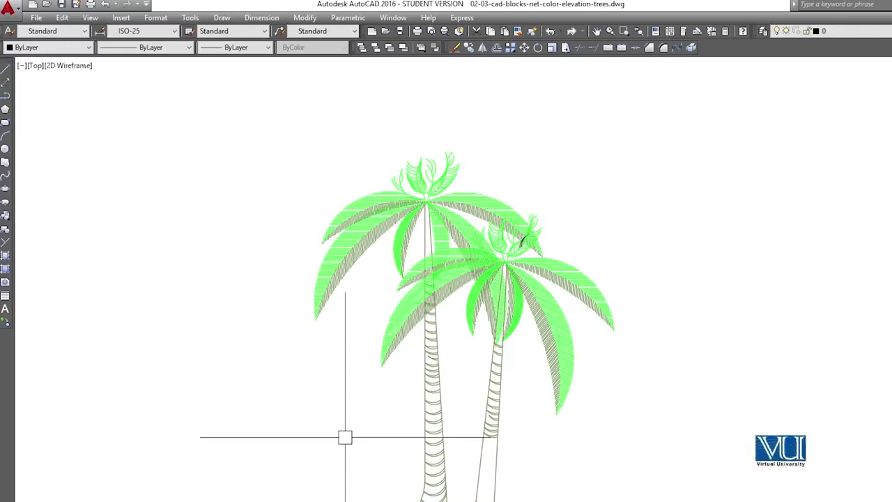
scroll(348, 411, down, 3)
scroll(418, 292, up, 2)
click(541, 170)
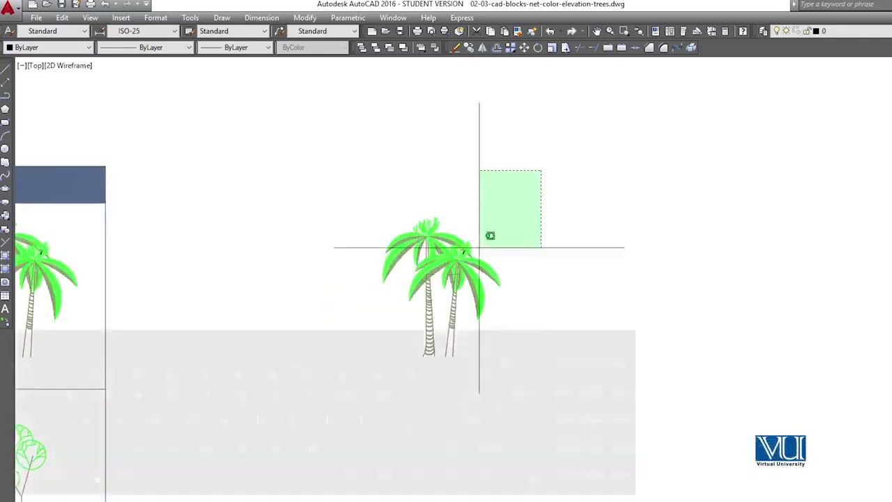
click(339, 487)
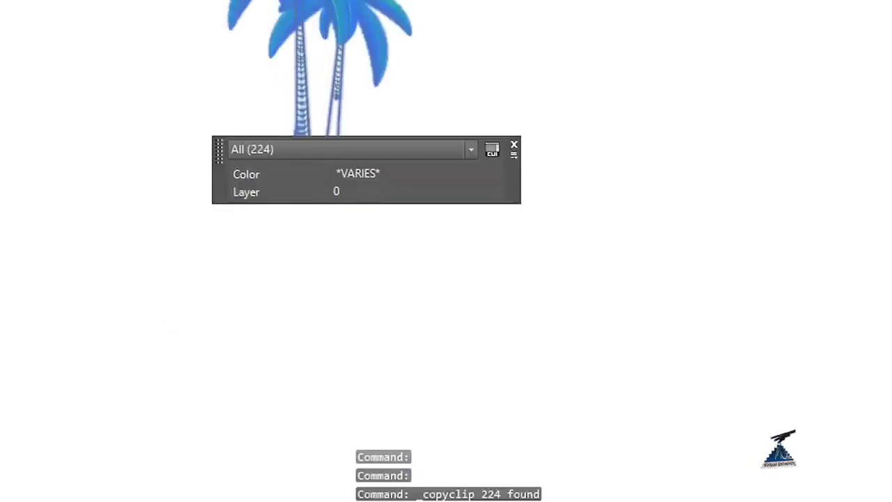
click(335, 9)
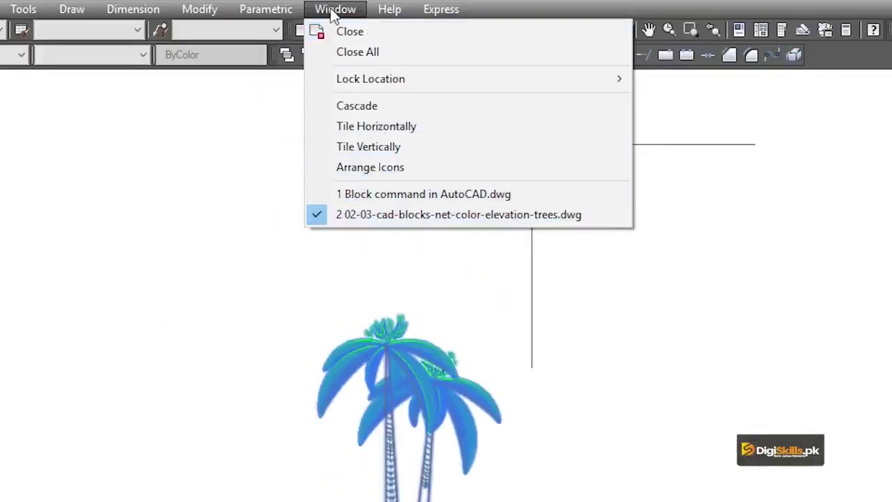
- In the Block command in AutoCAD drawing, paste the two palm trees and place them
click(373, 195)
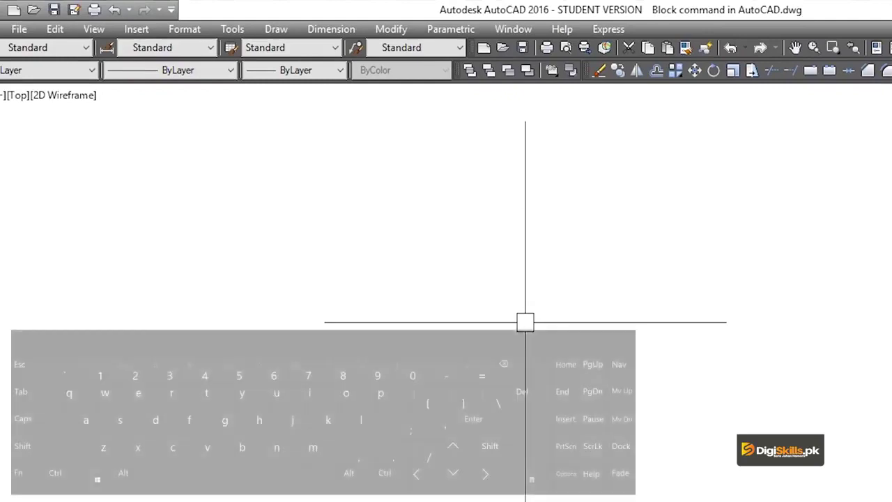
key(ctrl+v)
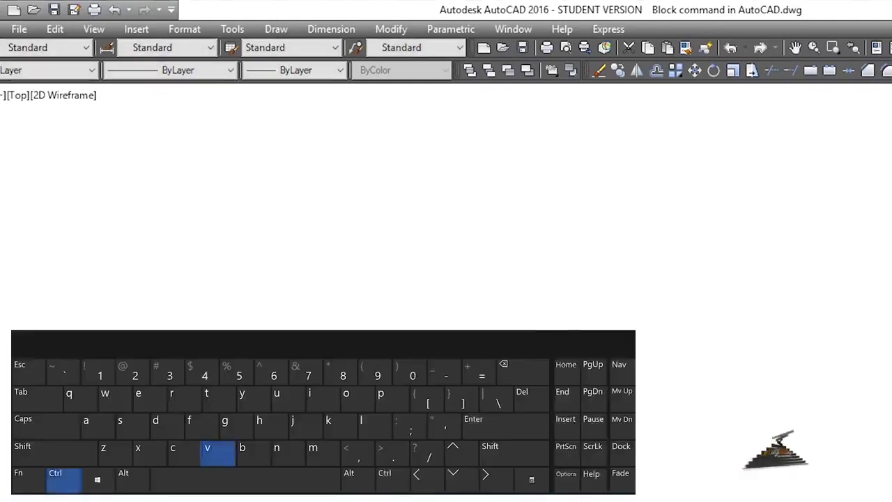
click(718, 324)
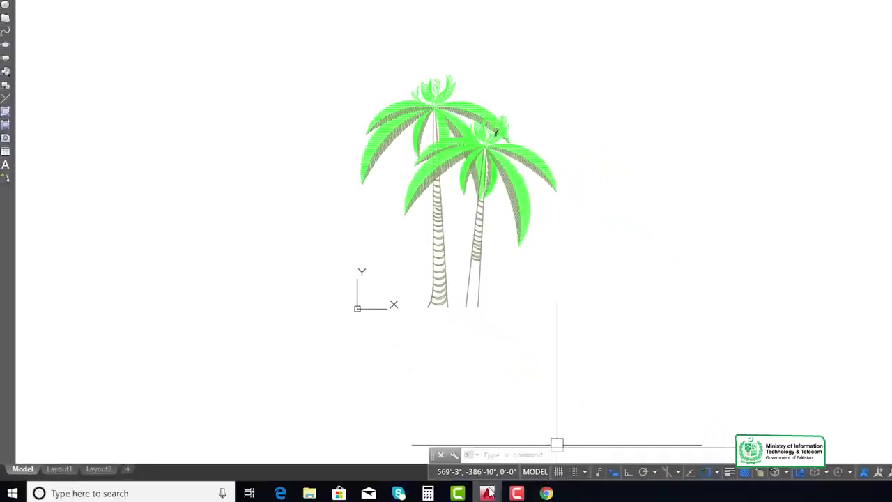
- Go back to the elevation trees drawing and frame the ELEVATION COLOR TREES sheet beside the palm copy
click(540, 443)
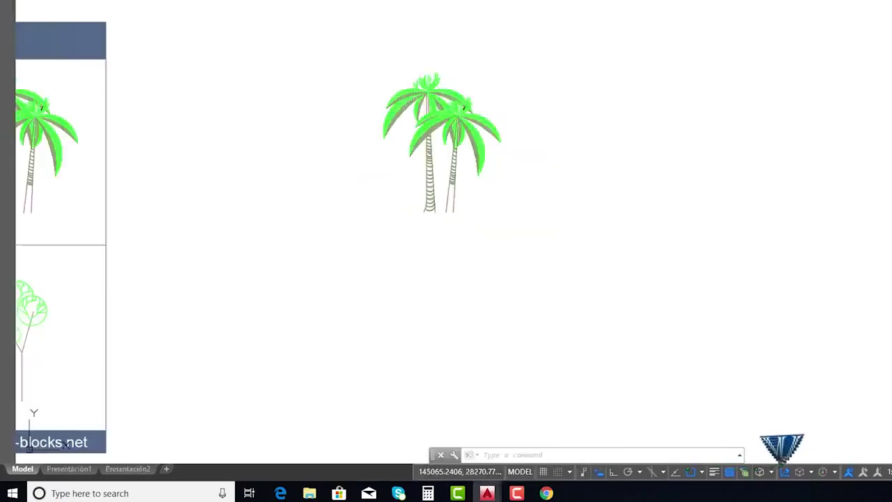
scroll(180, 169, up, 5)
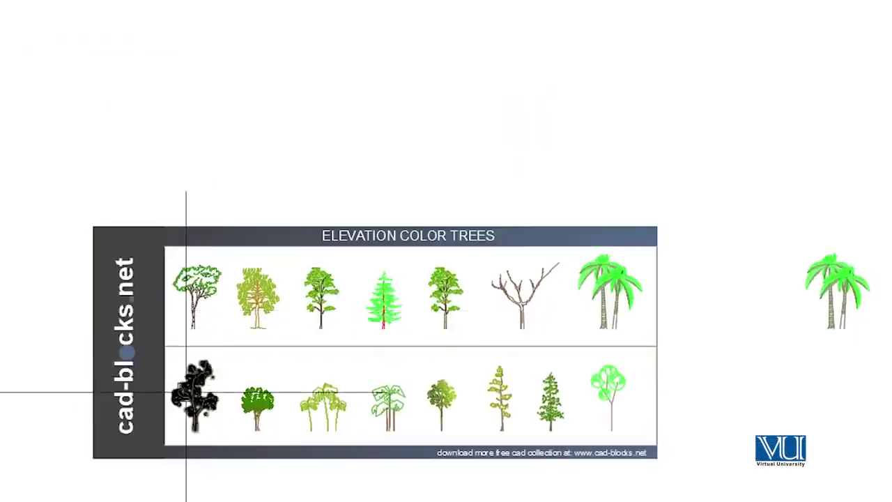
scroll(143, 407, up, 2)
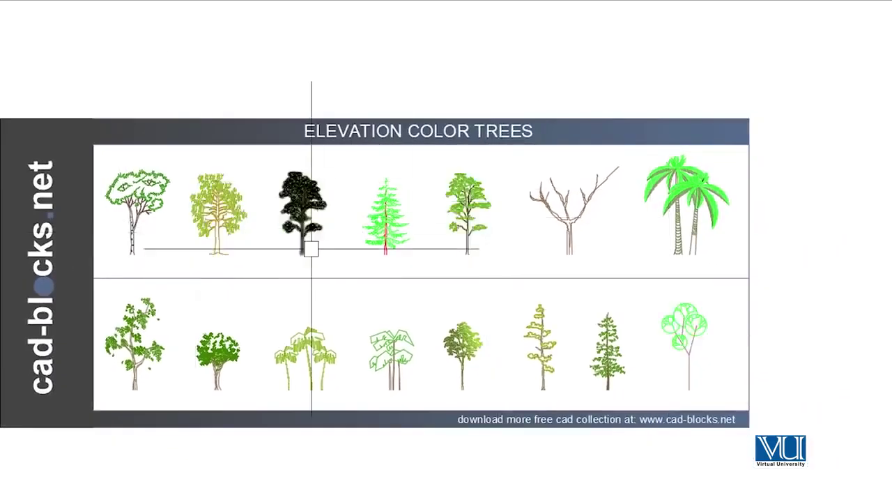
scroll(368, 269, down, 2)
middle_drag(368, 269, 131, 207)
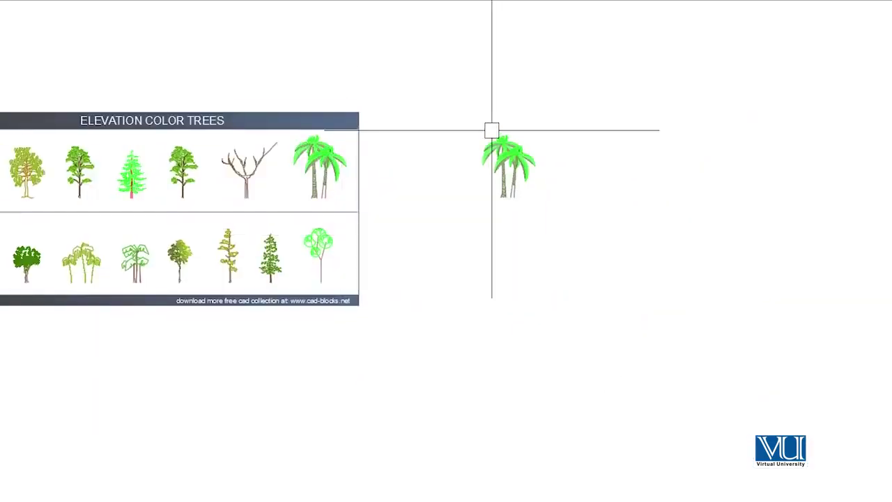
middle_drag(492, 144, 560, 237)
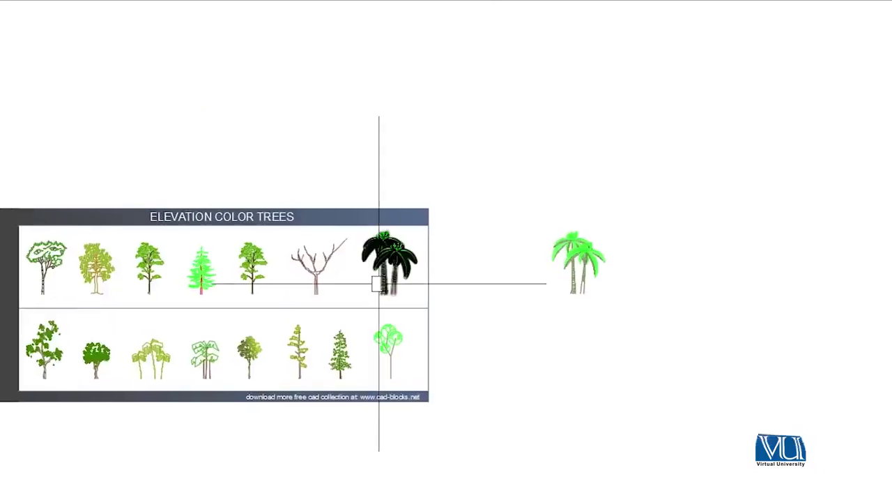